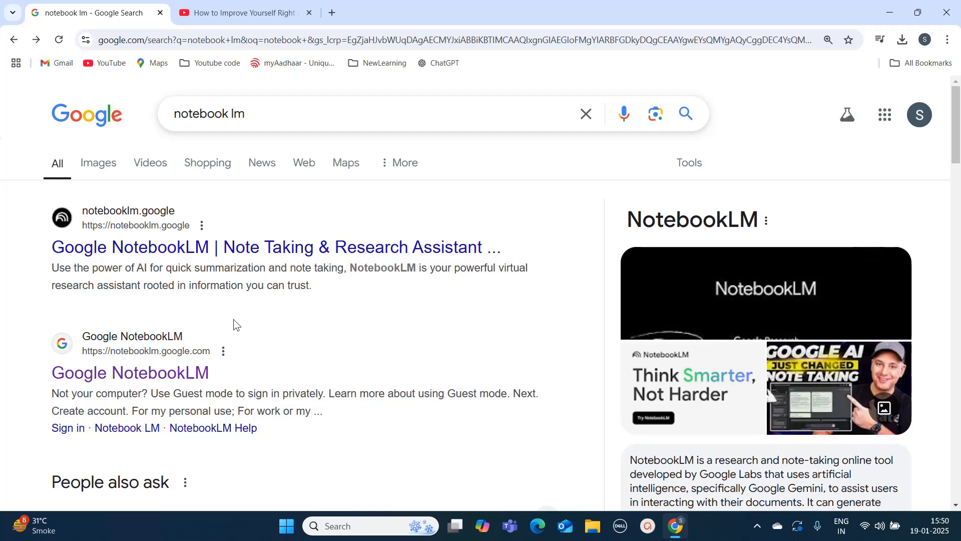
Open Google NotebookLM from the search results and create a new notebook.
{"action": "left_click", "coordinate": [126, 381]}
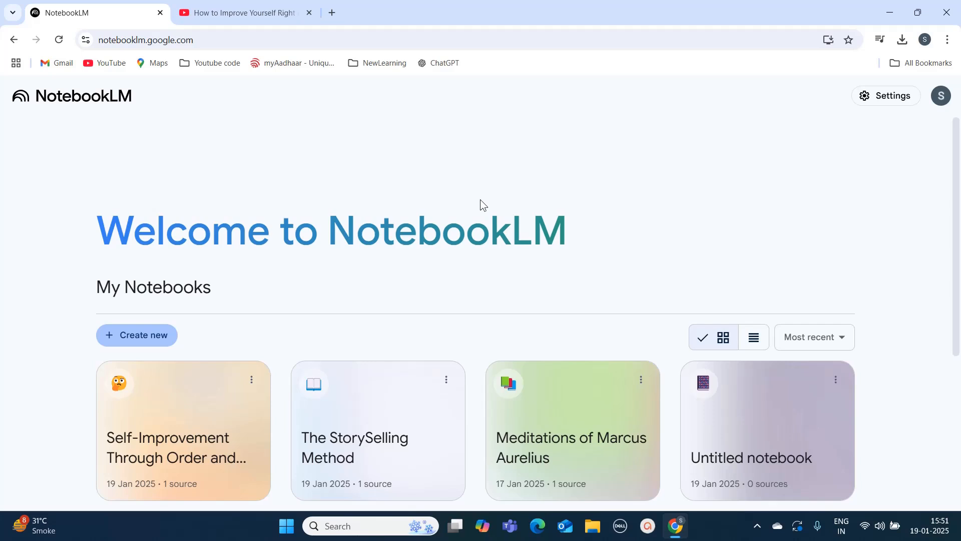
{"action": "scroll", "coordinate": [479, 200], "scroll_direction": "down", "scroll_amount": 2}
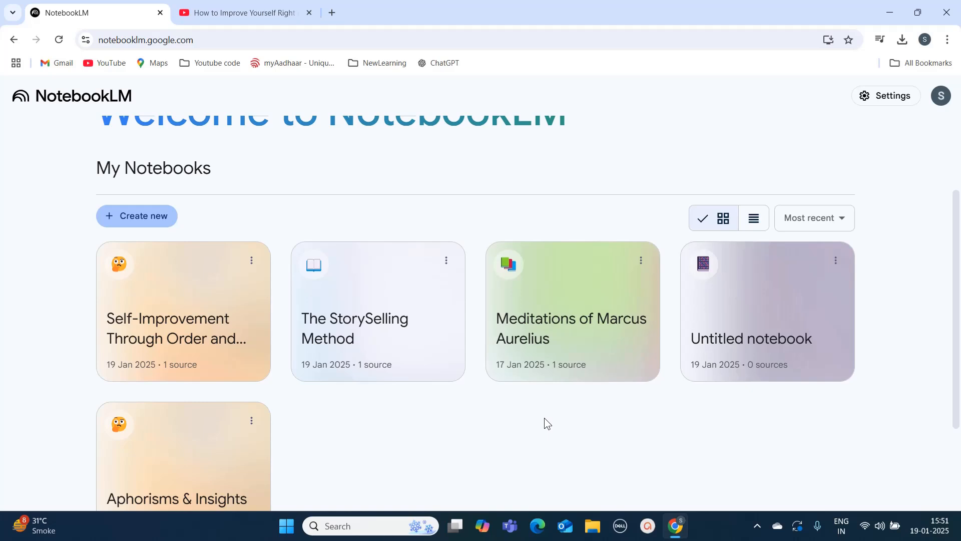
{"action": "scroll", "coordinate": [544, 418], "scroll_direction": "up", "scroll_amount": 2}
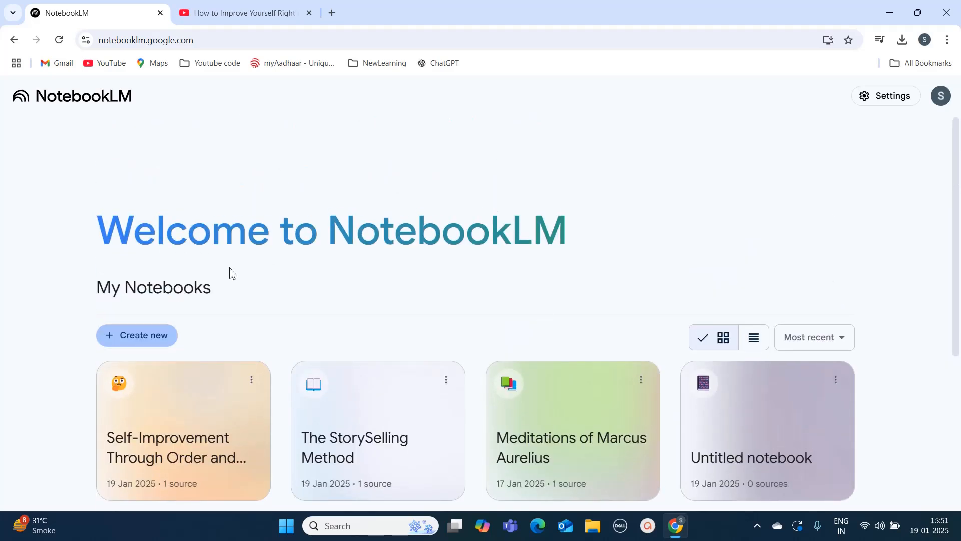
{"action": "left_click", "coordinate": [133, 346]}
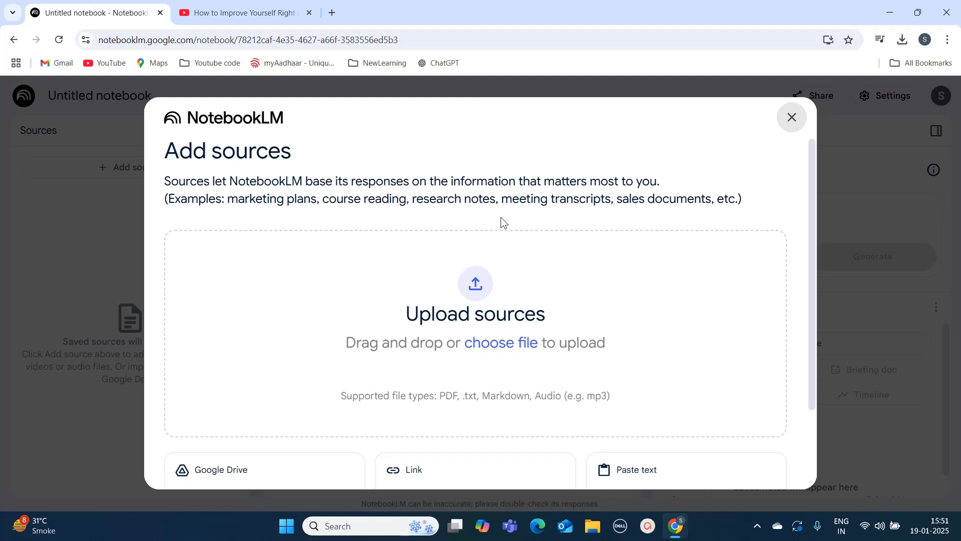
Examine the file upload, Google Drive, link and pasted-text options for adding sources to the new notebook, and close them.
{"action": "scroll", "coordinate": [501, 217], "scroll_direction": "down", "scroll_amount": 1}
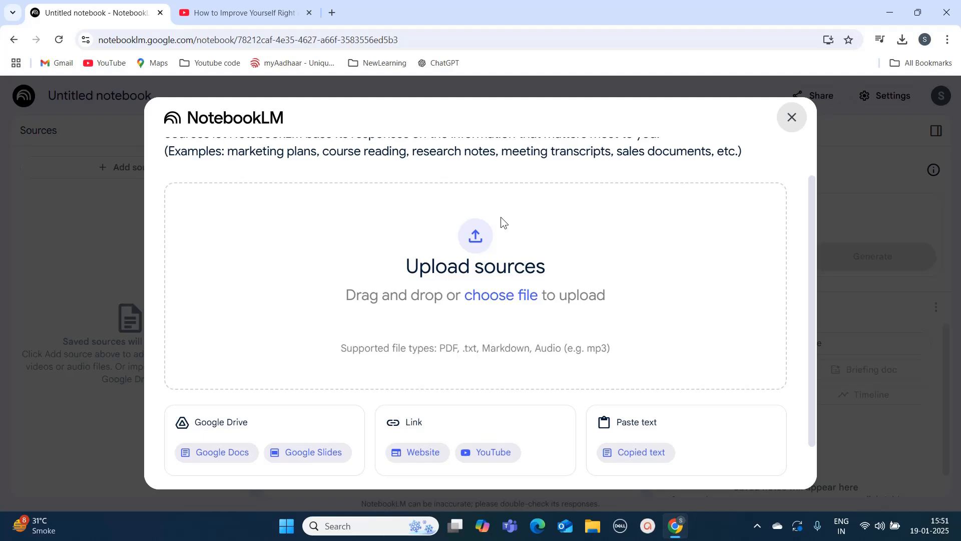
{"action": "scroll", "coordinate": [500, 217], "scroll_direction": "down", "scroll_amount": 1}
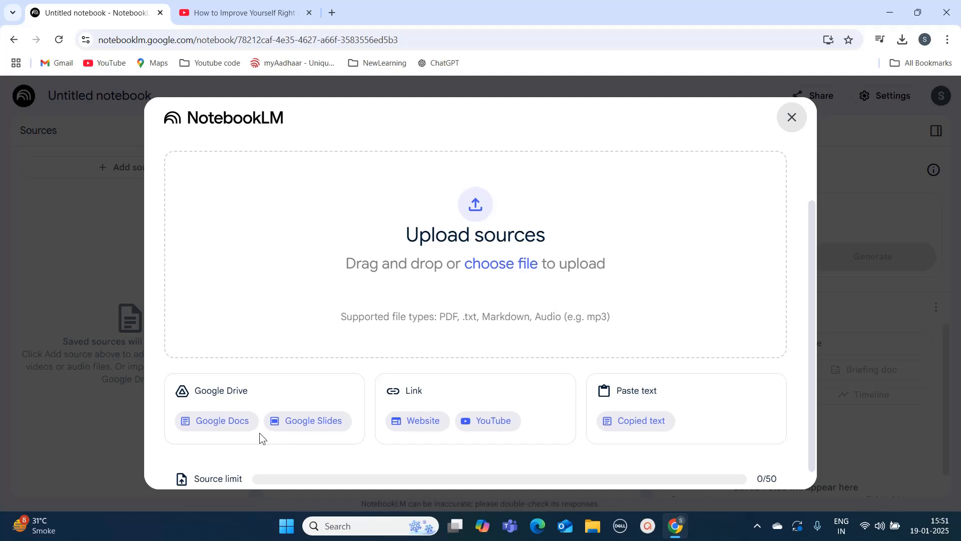
{"action": "scroll", "coordinate": [259, 437], "scroll_direction": "down", "scroll_amount": 1}
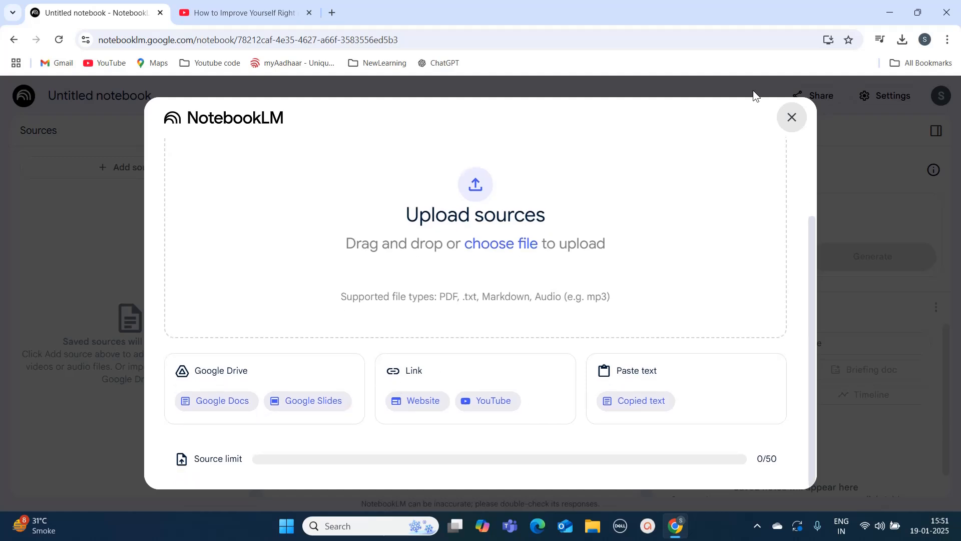
{"action": "left_click", "coordinate": [793, 119]}
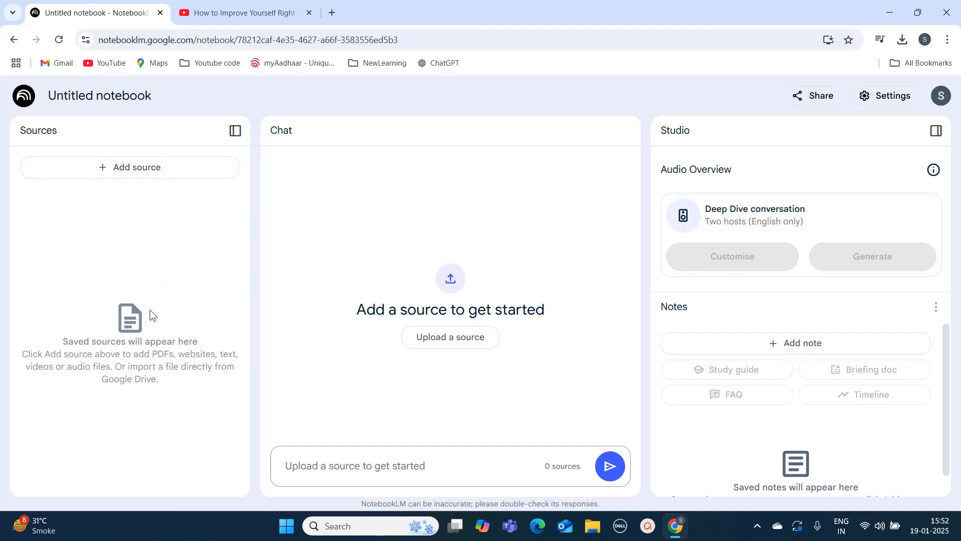
{"action": "left_click", "coordinate": [146, 175]}
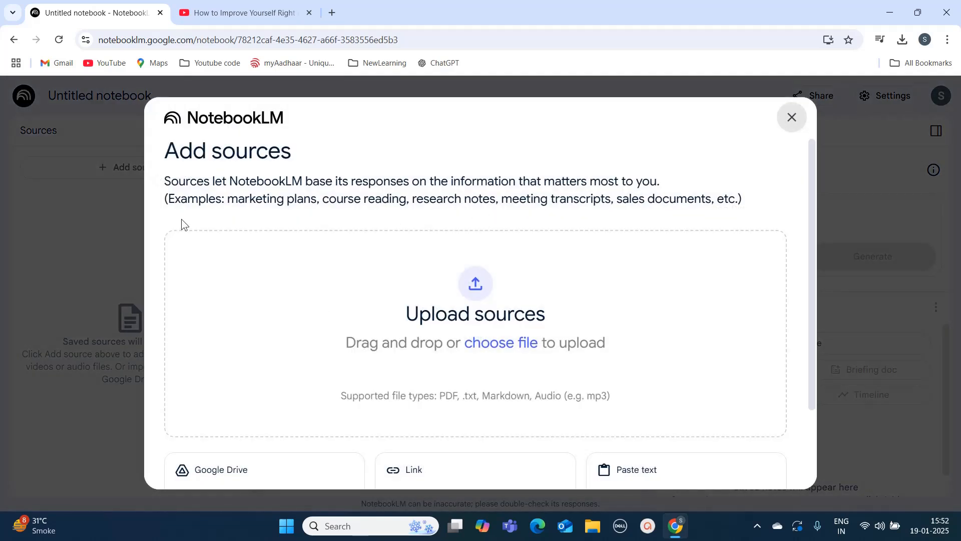
{"action": "scroll", "coordinate": [487, 332], "scroll_direction": "down", "scroll_amount": 2}
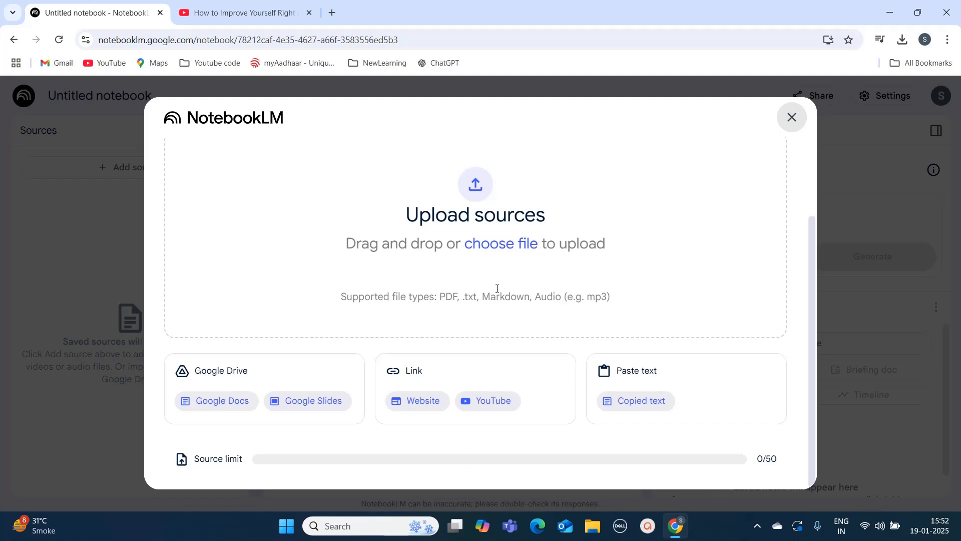
{"action": "left_click", "coordinate": [792, 118]}
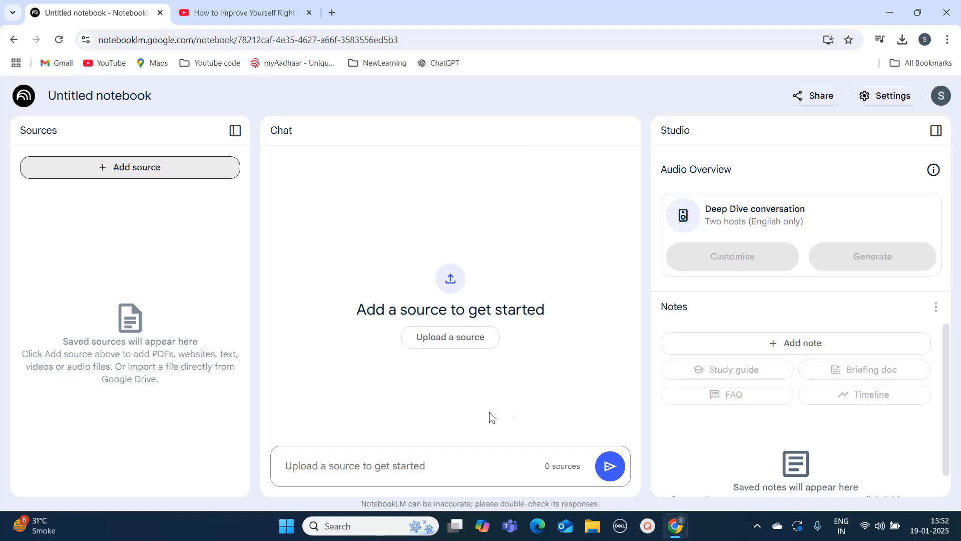
{"action": "left_click", "coordinate": [362, 465]}
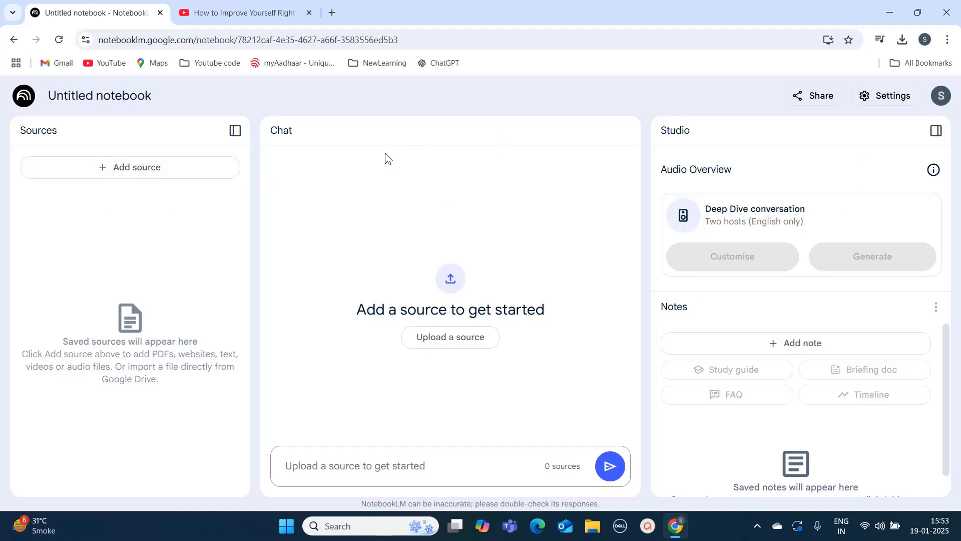
Return to the notebook list and open the "Meditations of Marcus Aurelius" notebook.
{"action": "left_click", "coordinate": [22, 40]}
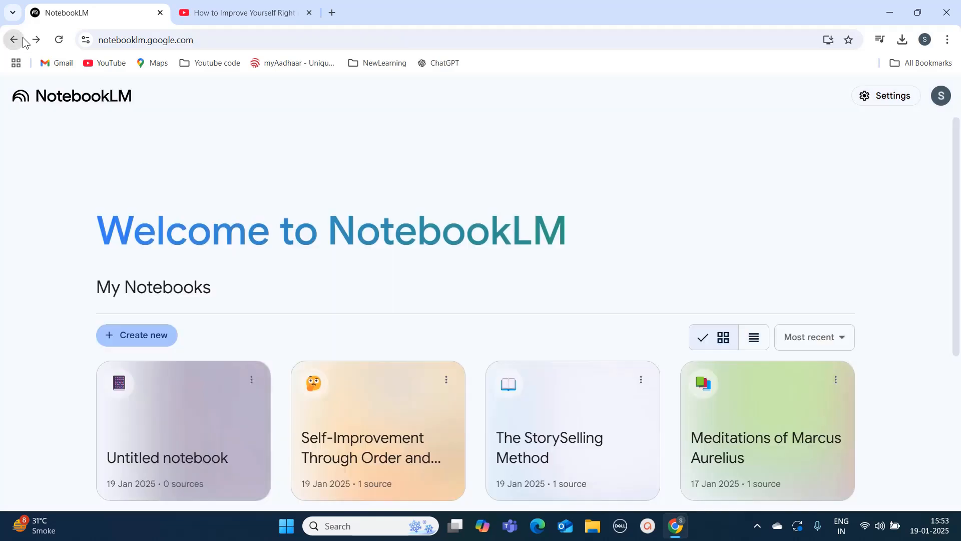
{"action": "scroll", "coordinate": [614, 401], "scroll_direction": "down", "scroll_amount": 3}
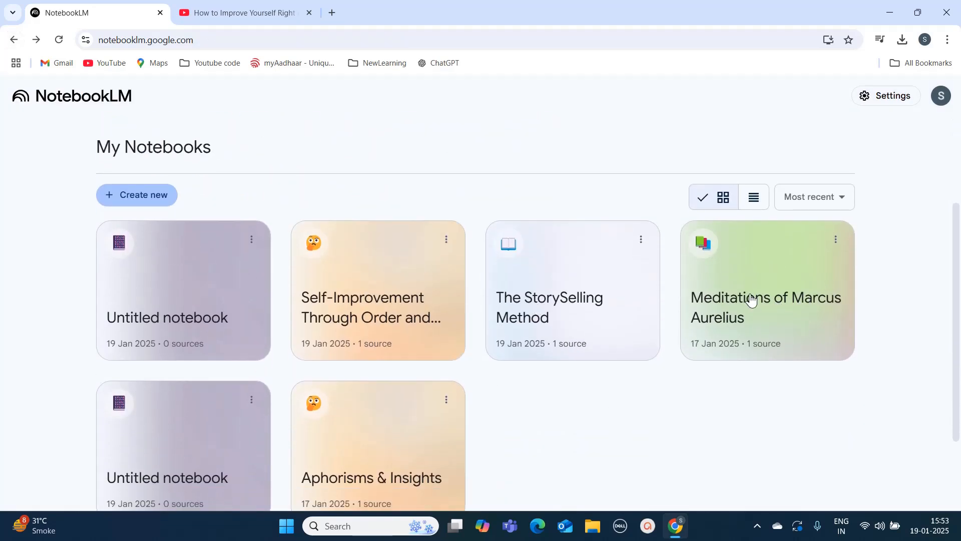
{"action": "left_click", "coordinate": [817, 302]}
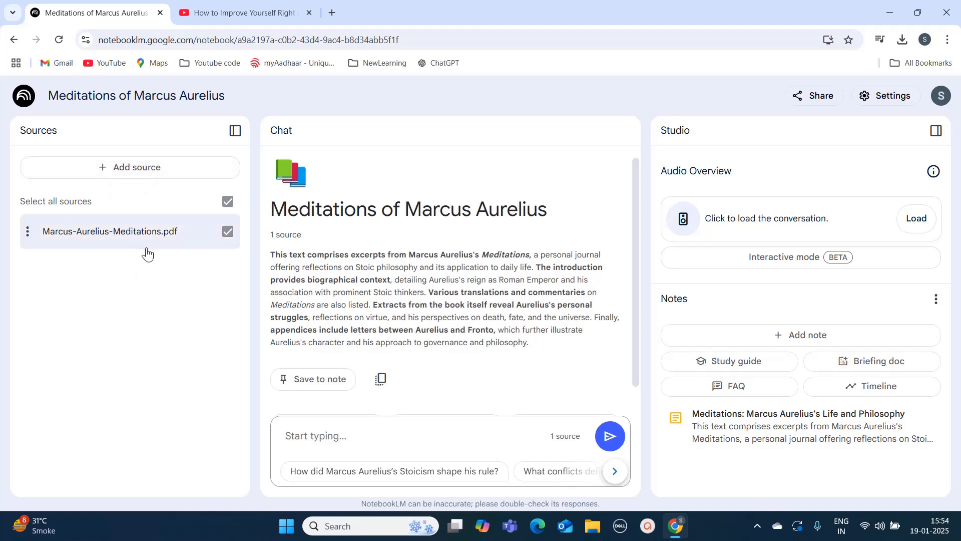
Review the notebook summary and ask the suggested question "How did Marcus Aurelius's Stoicism shape his rule?".
{"action": "scroll", "coordinate": [343, 276], "scroll_direction": "down", "scroll_amount": 1}
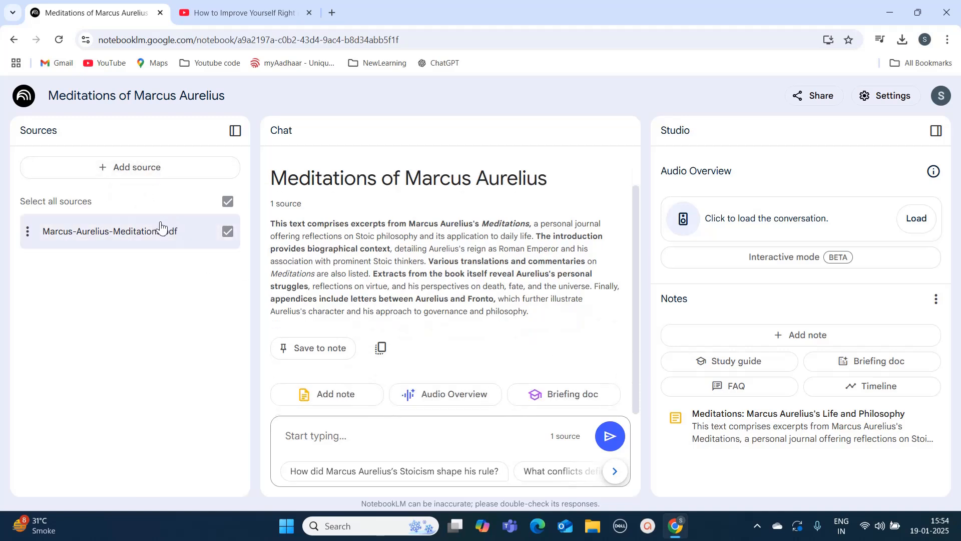
{"action": "scroll", "coordinate": [421, 241], "scroll_direction": "up", "scroll_amount": 1}
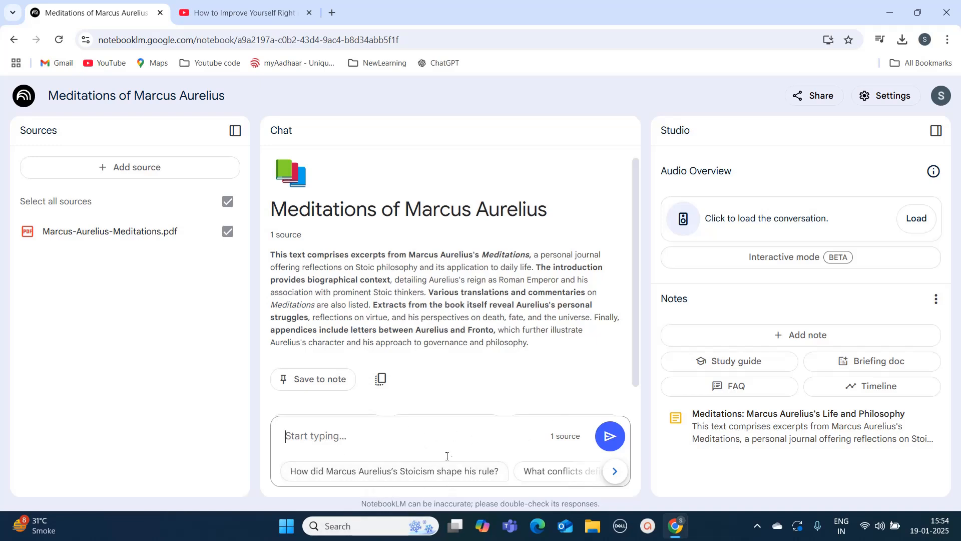
{"action": "left_click", "coordinate": [398, 481]}
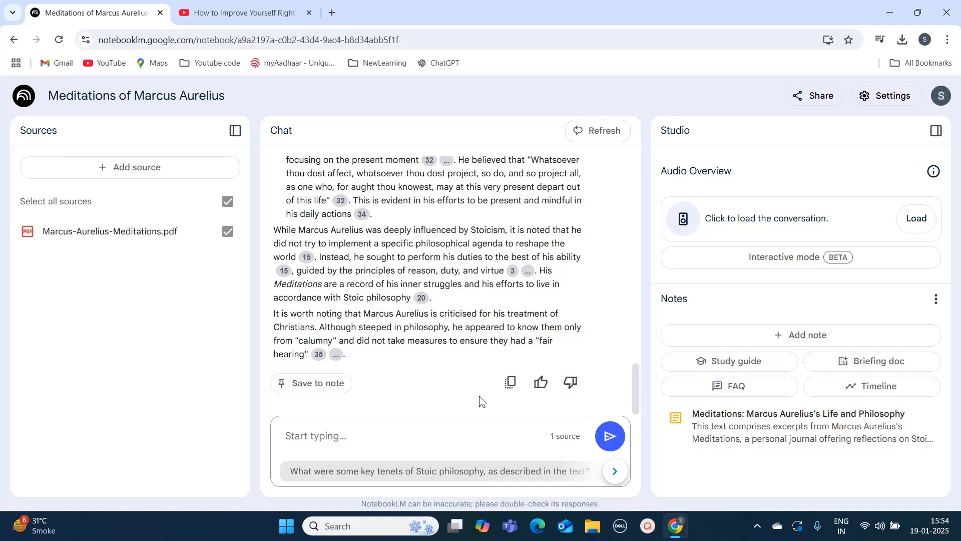
Examine the chat answer on Stoicism and preview the source passages behind citations 1 and 3.
{"action": "scroll", "coordinate": [522, 245], "scroll_direction": "up", "scroll_amount": 10}
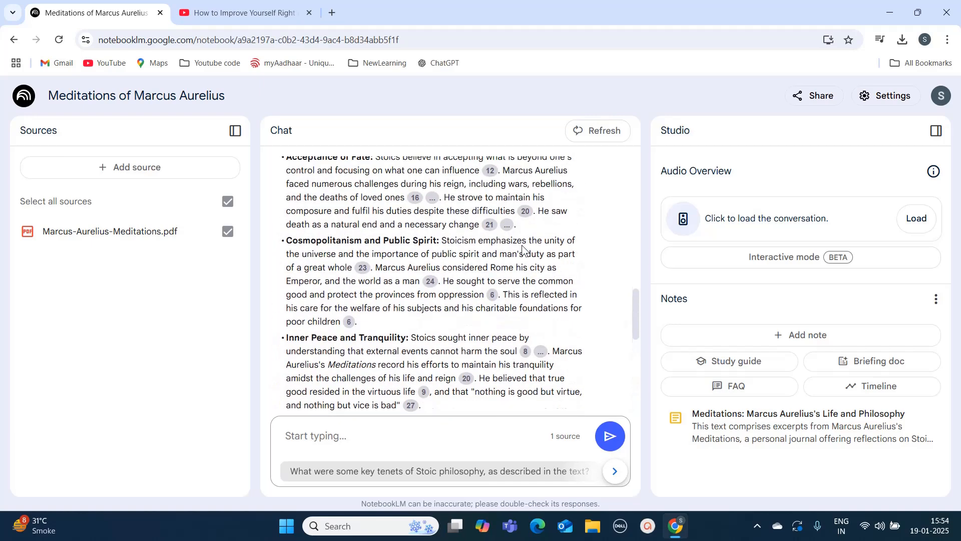
{"action": "scroll", "coordinate": [521, 245], "scroll_direction": "up", "scroll_amount": 4}
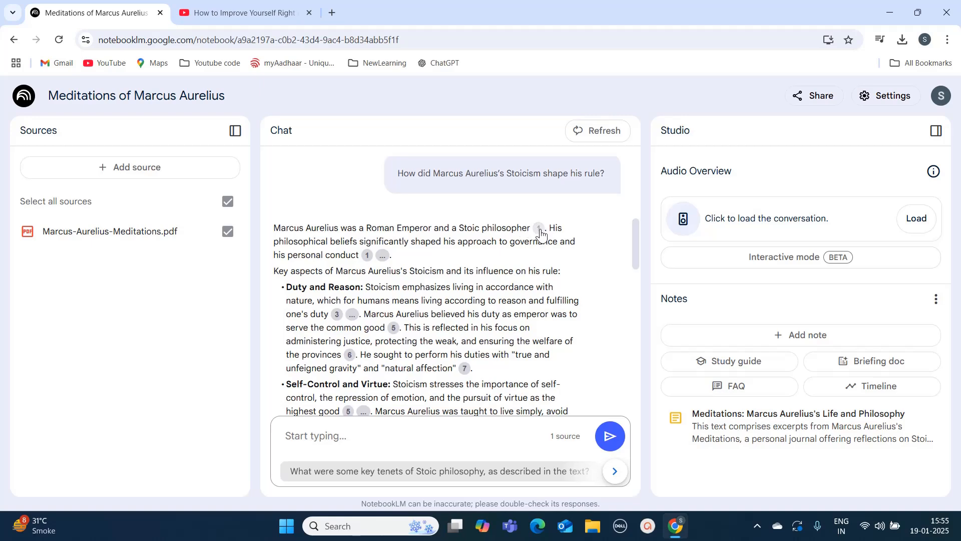
{"action": "mouse_move", "coordinate": [539, 231]}
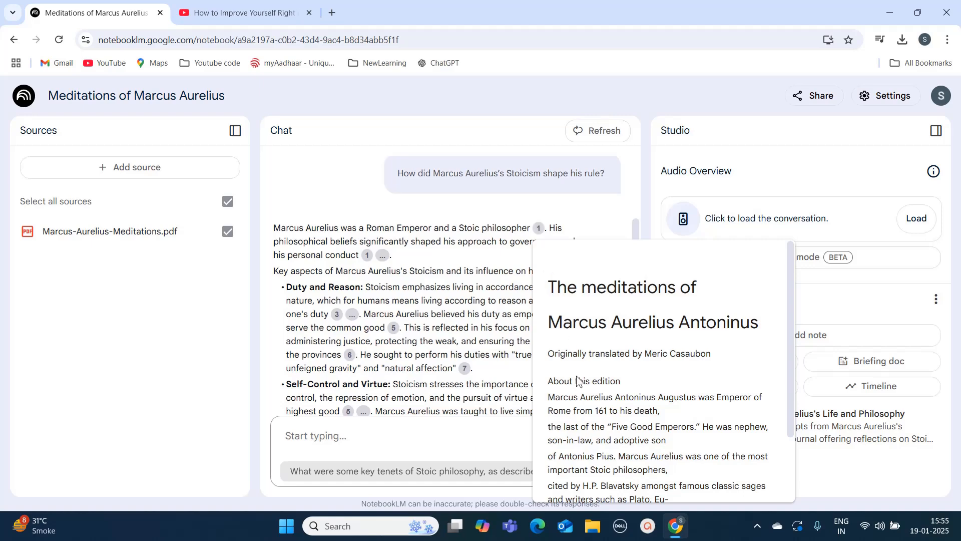
{"action": "scroll", "coordinate": [576, 381], "scroll_direction": "down", "scroll_amount": 2}
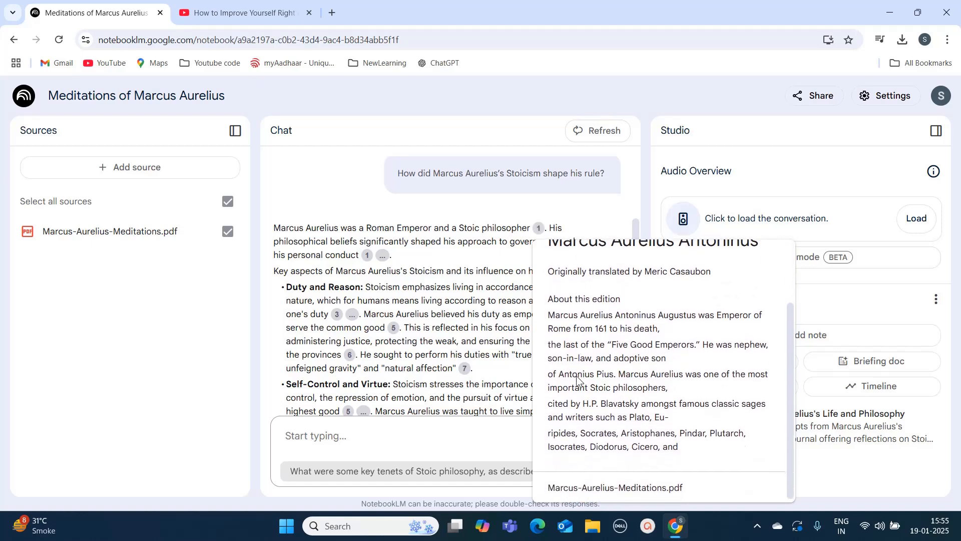
{"action": "scroll", "coordinate": [577, 380], "scroll_direction": "up", "scroll_amount": 2}
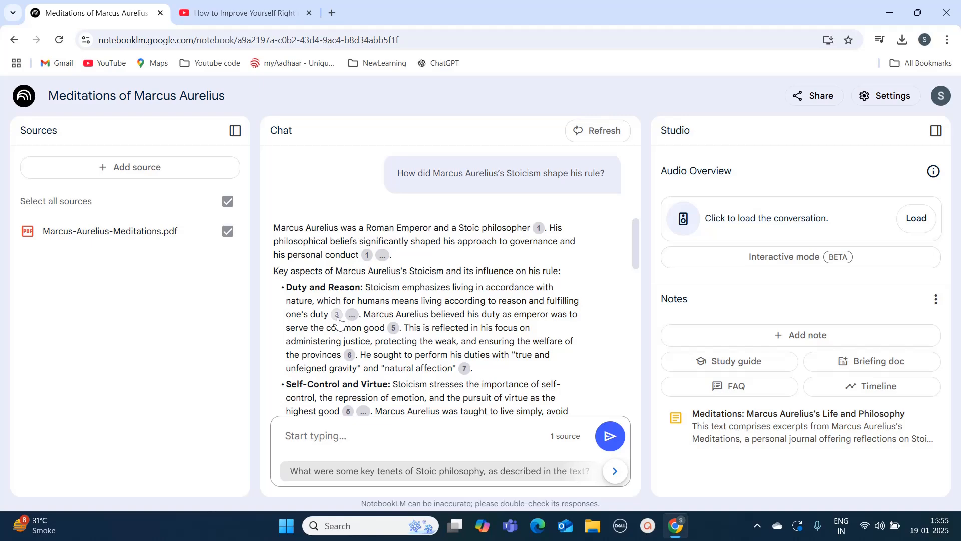
{"action": "mouse_move", "coordinate": [339, 321]}
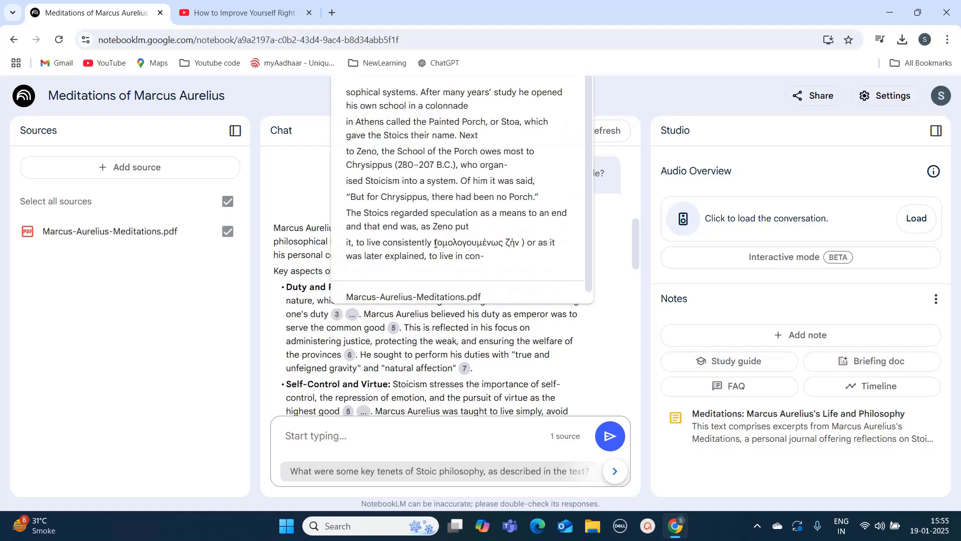
{"action": "scroll", "coordinate": [435, 243], "scroll_direction": "down", "scroll_amount": 1}
{"action": "scroll", "coordinate": [469, 411], "scroll_direction": "down", "scroll_amount": 6}
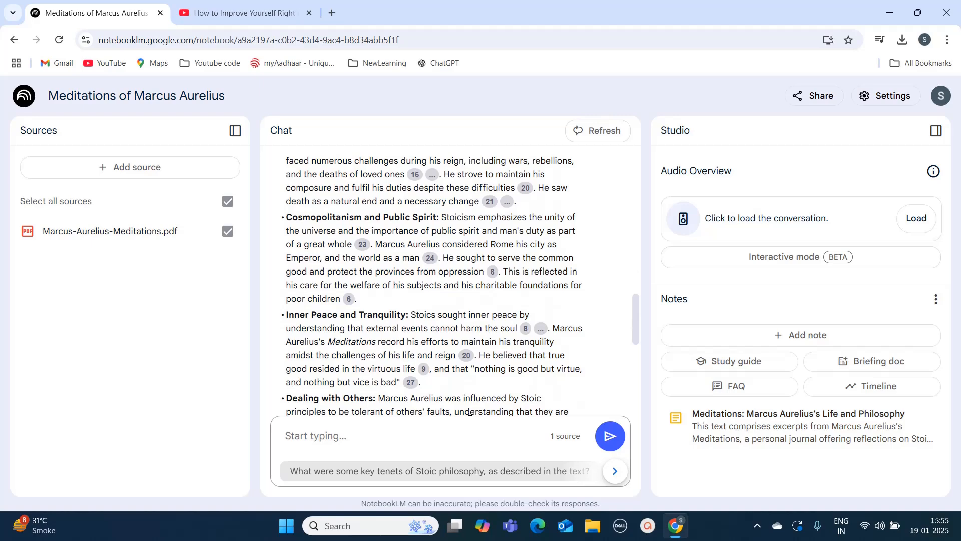
{"action": "scroll", "coordinate": [561, 322], "scroll_direction": "up", "scroll_amount": 10}
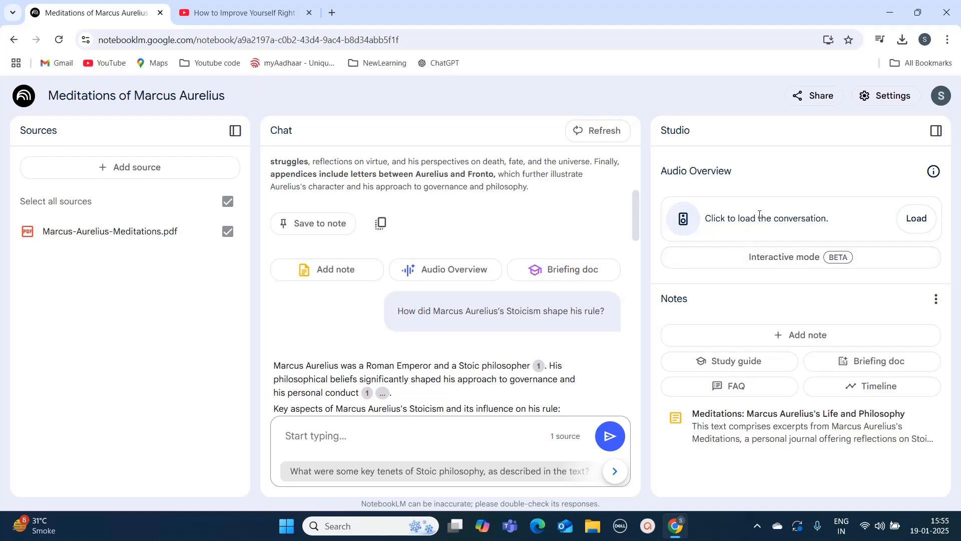
Load the notebook's Audio Overview conversation and look over the source summary in the chat.
{"action": "left_click", "coordinate": [919, 229]}
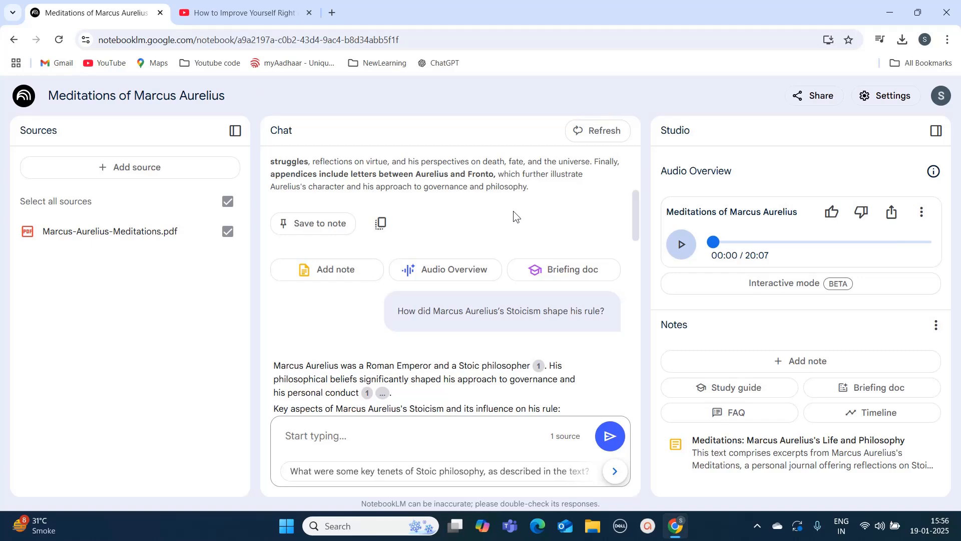
{"action": "scroll", "coordinate": [513, 211], "scroll_direction": "up", "scroll_amount": 2}
{"action": "scroll", "coordinate": [513, 211], "scroll_direction": "up", "scroll_amount": 1}
{"action": "scroll", "coordinate": [513, 211], "scroll_direction": "down", "scroll_amount": 3}
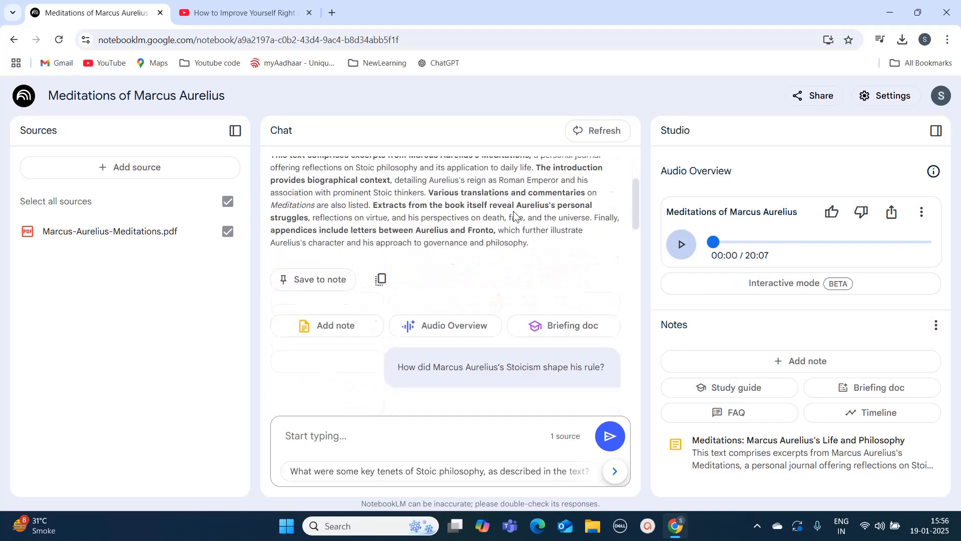
{"action": "scroll", "coordinate": [513, 211], "scroll_direction": "up", "scroll_amount": 3}
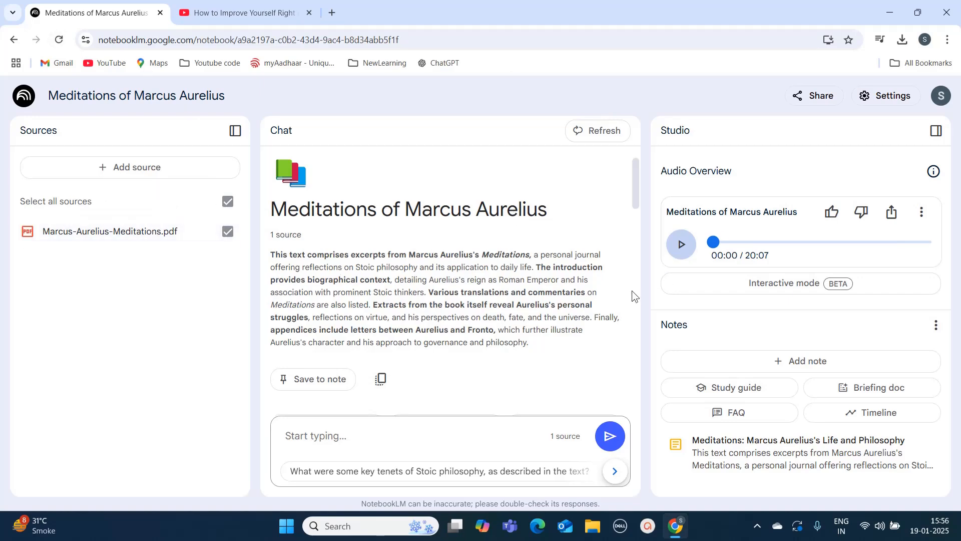
Add an empty note to the notebook, close it, and generate a briefing doc from the source.
{"action": "scroll", "coordinate": [596, 306], "scroll_direction": "down", "scroll_amount": 2}
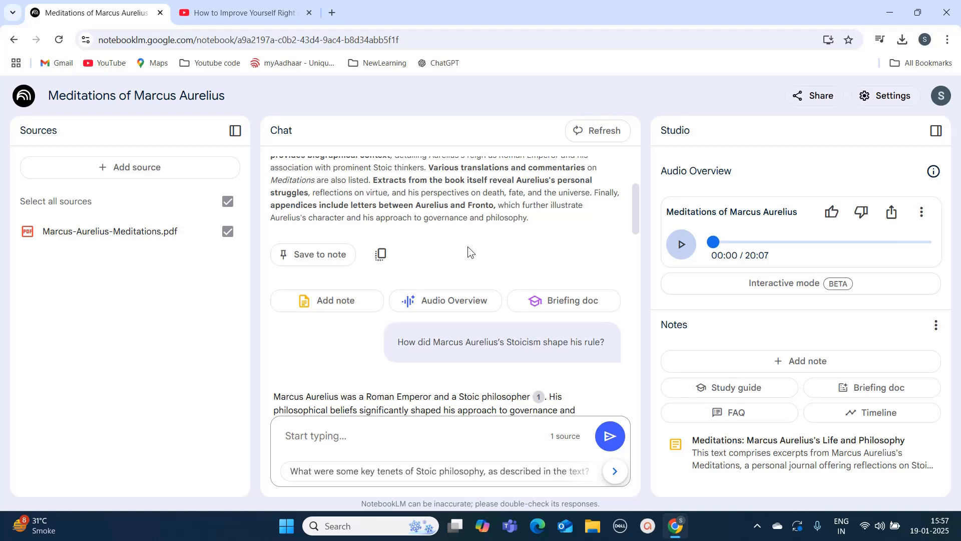
{"action": "left_click", "coordinate": [326, 306]}
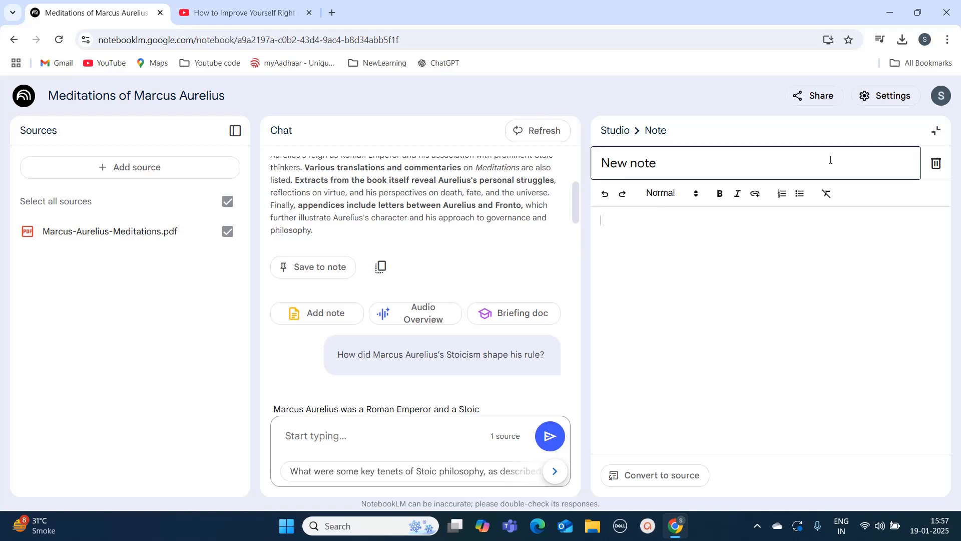
{"action": "left_click", "coordinate": [932, 132]}
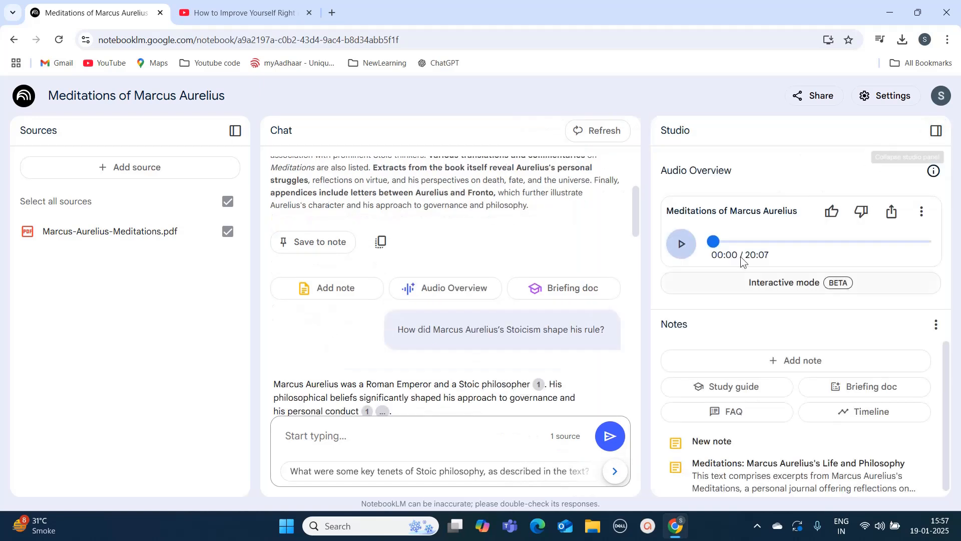
{"action": "left_click", "coordinate": [568, 298]}
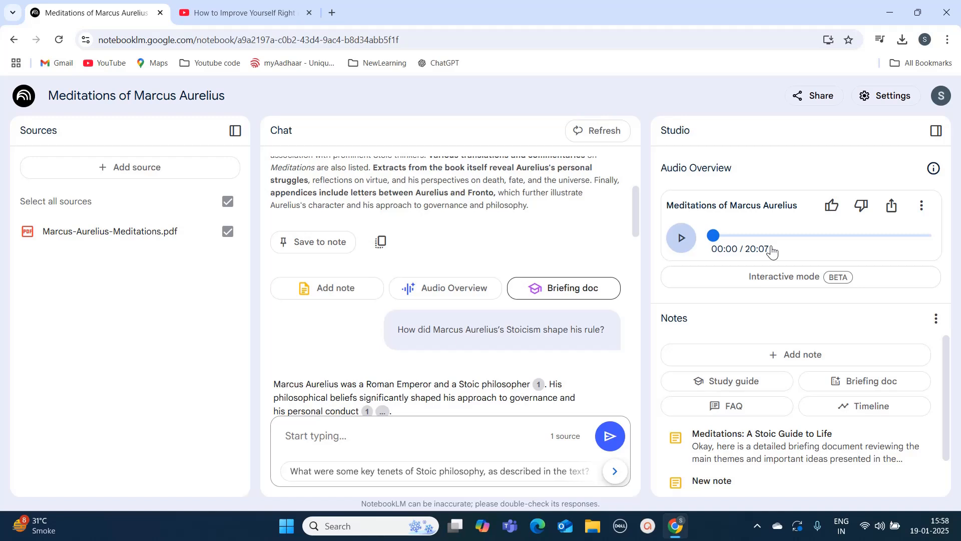
Look over the form for adding a YouTube video as a source, check the Jordan Peterson video's URL, and close the form without inserting anything.
{"action": "left_click", "coordinate": [124, 172]}
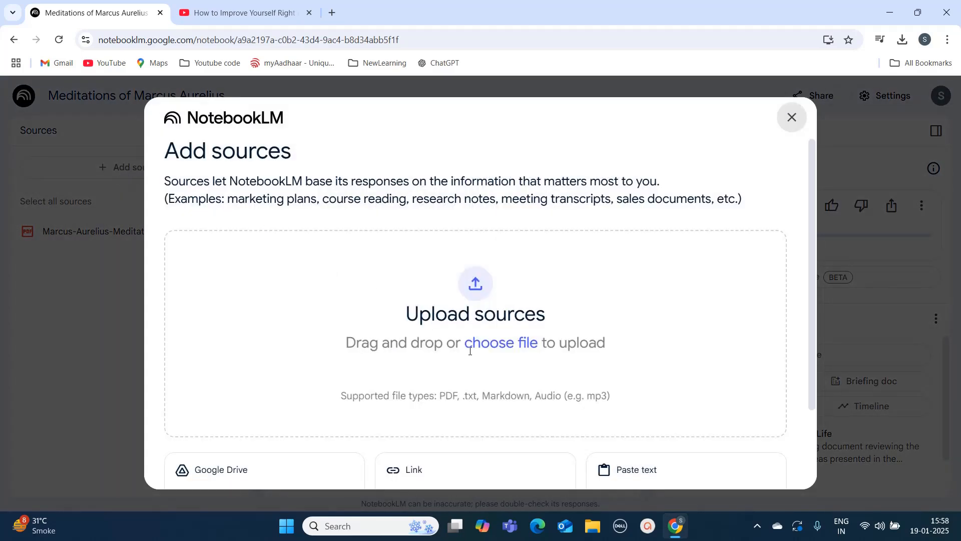
{"action": "scroll", "coordinate": [460, 350], "scroll_direction": "down", "scroll_amount": 2}
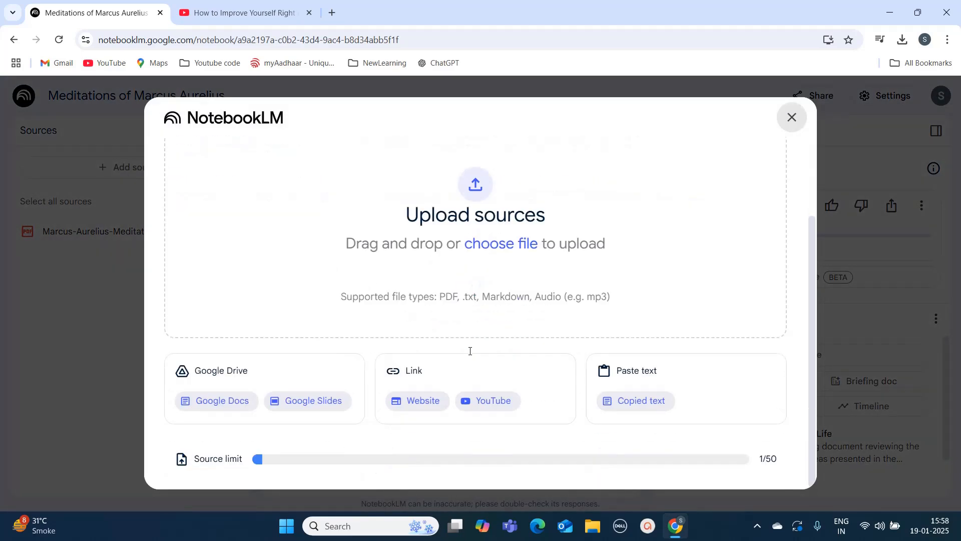
{"action": "left_click", "coordinate": [478, 407]}
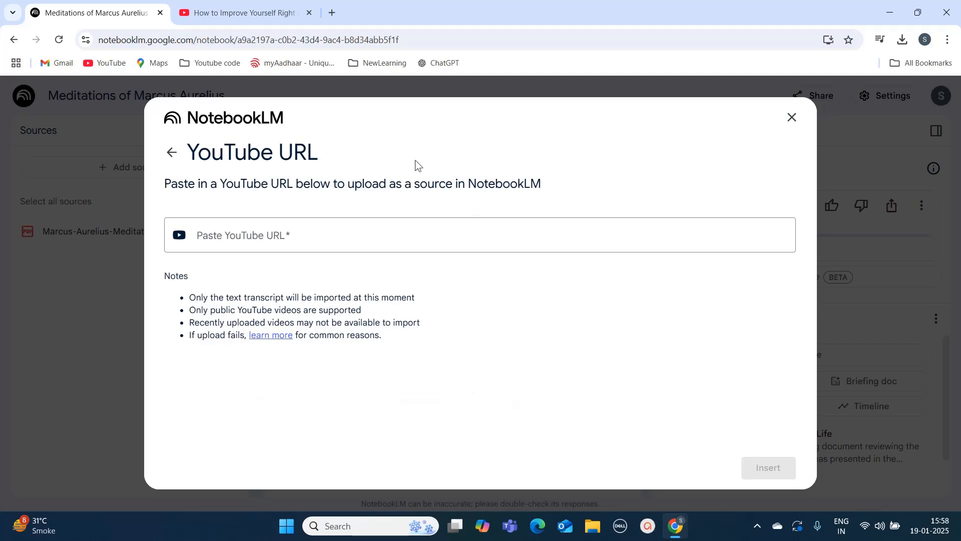
{"action": "left_click", "coordinate": [276, 13]}
{"action": "left_click", "coordinate": [278, 40]}
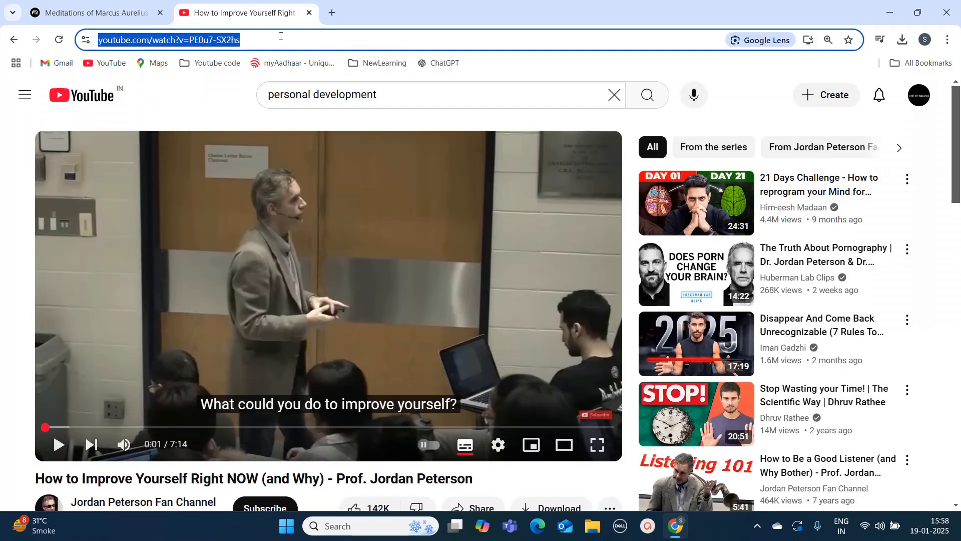
{"action": "left_click", "coordinate": [89, 12]}
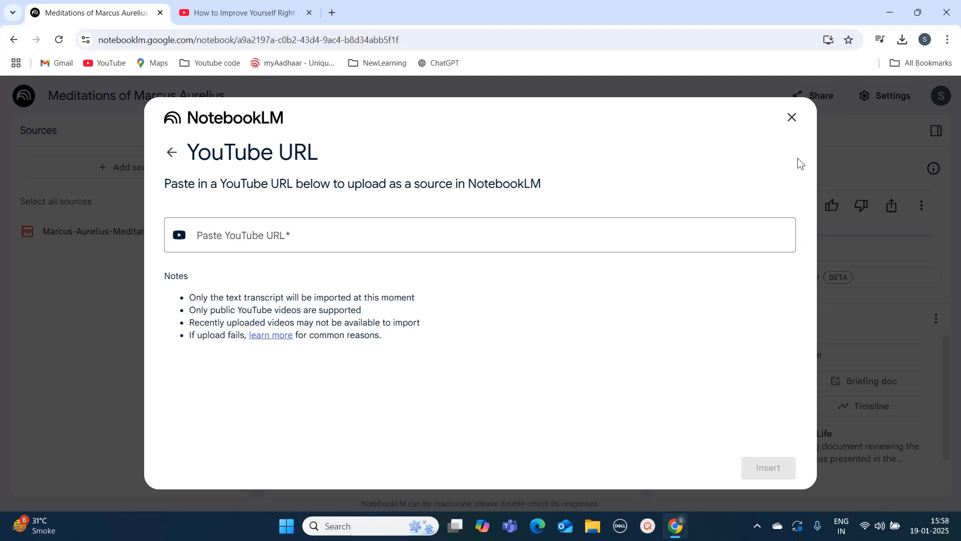
{"action": "left_click", "coordinate": [803, 118]}
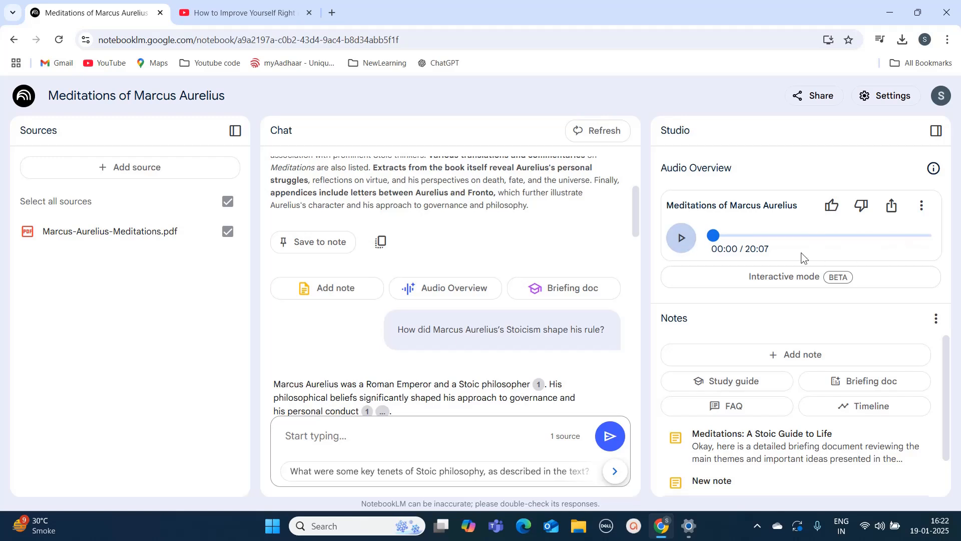
View the Audio Overview's playback speed, download and delete options, and start playing the Meditations of Marcus Aurelius audio.
{"action": "left_click", "coordinate": [922, 207]}
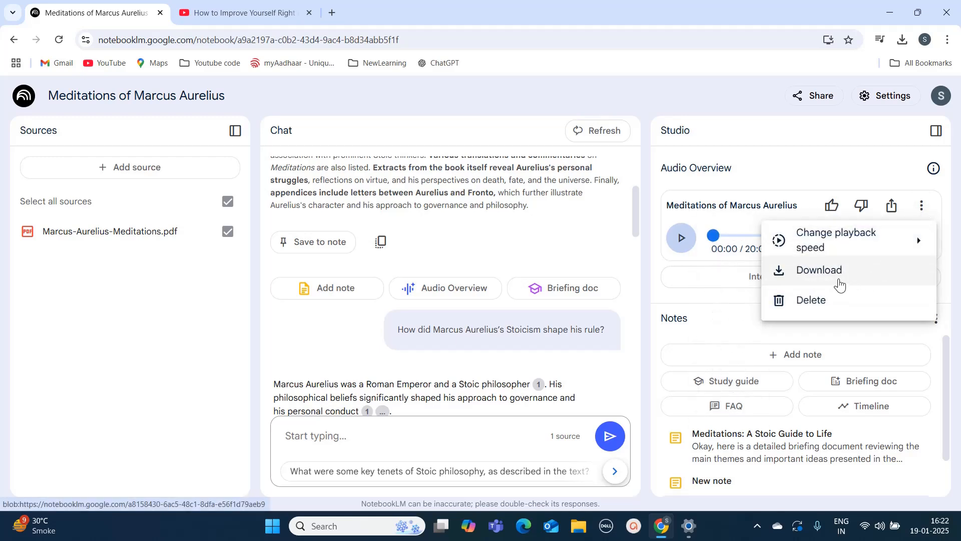
{"action": "mouse_move", "coordinate": [786, 248]}
{"action": "left_click", "coordinate": [665, 256]}
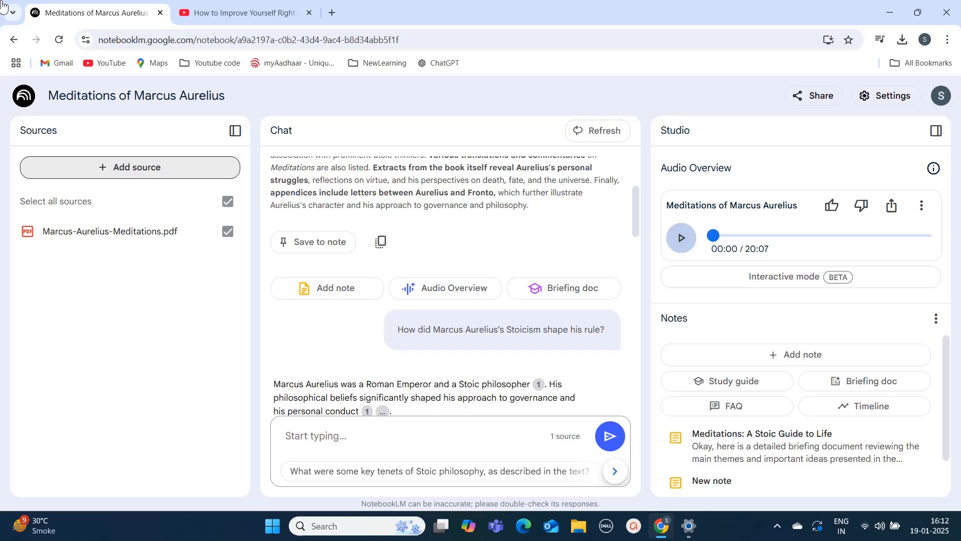
{"action": "left_click", "coordinate": [690, 239]}
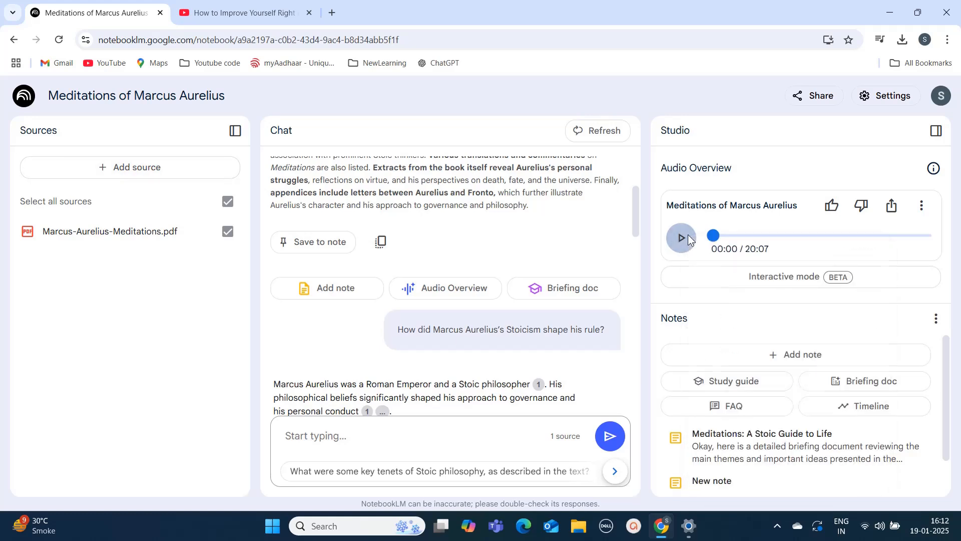